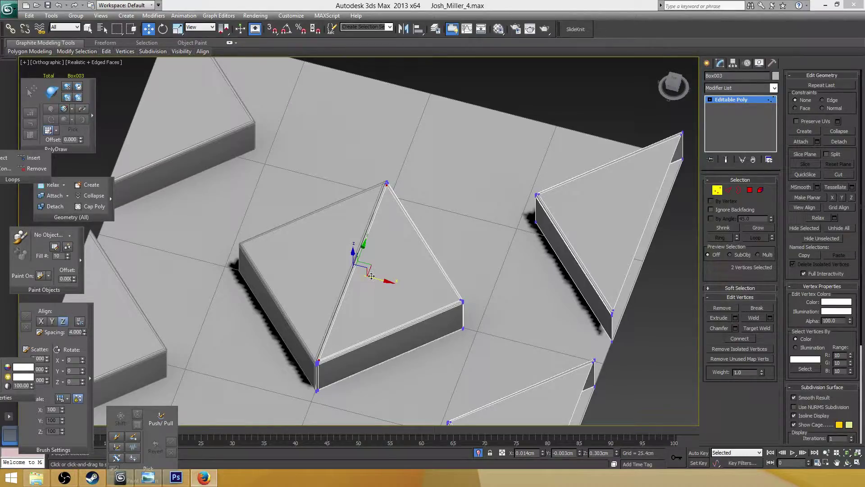
Leave vertex editing on the right-hand triangle object and bring the whole tile into view from above.
scroll(493, 274, "down", 3)
middle_click_drag(432, 228, 466, 264, "alt")
left_click(717, 190)
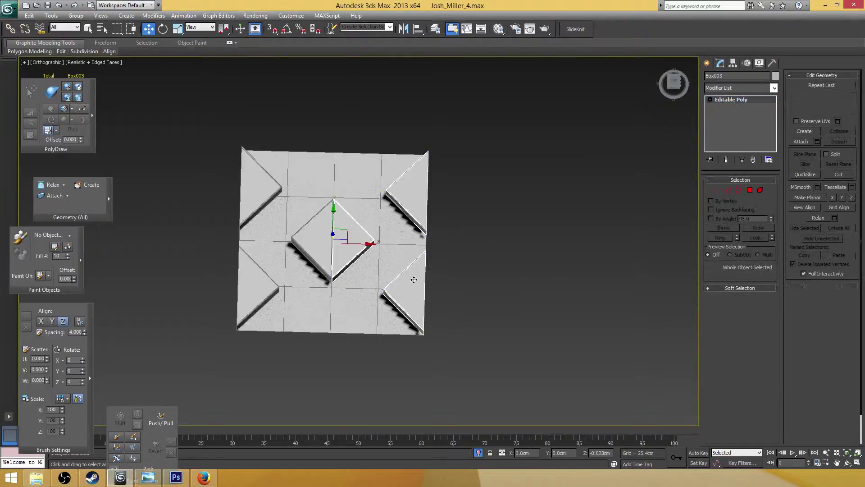
middle_click_drag(464, 247, 410, 265, "alt")
scroll(482, 260, "up", 3)
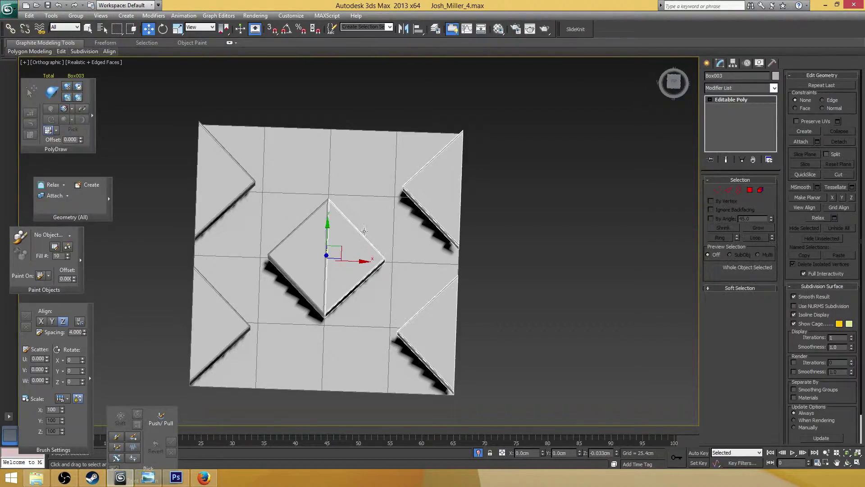
Try cloning the ground plane and both triangle objects along Y as a neighbouring tile, then cancel the clone and clear the selection.
middle_click_drag(378, 205, 371, 213)
left_click(370, 213, "ctrl")
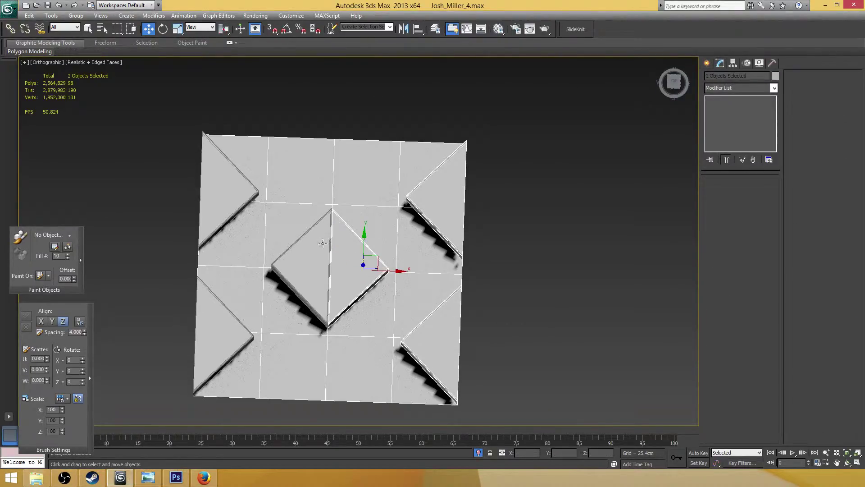
scroll(357, 213, "down", 4)
scroll(342, 242, "up", 2)
left_click_drag(342, 242, 341, 61, "shift")
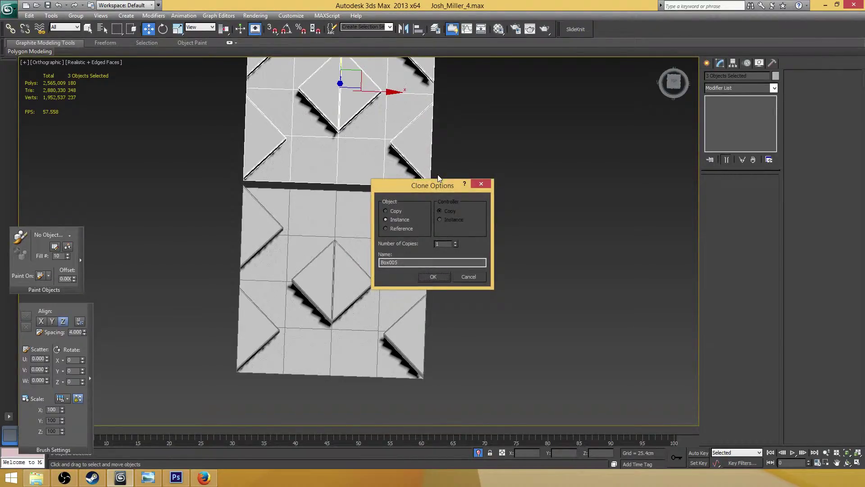
left_click(464, 275)
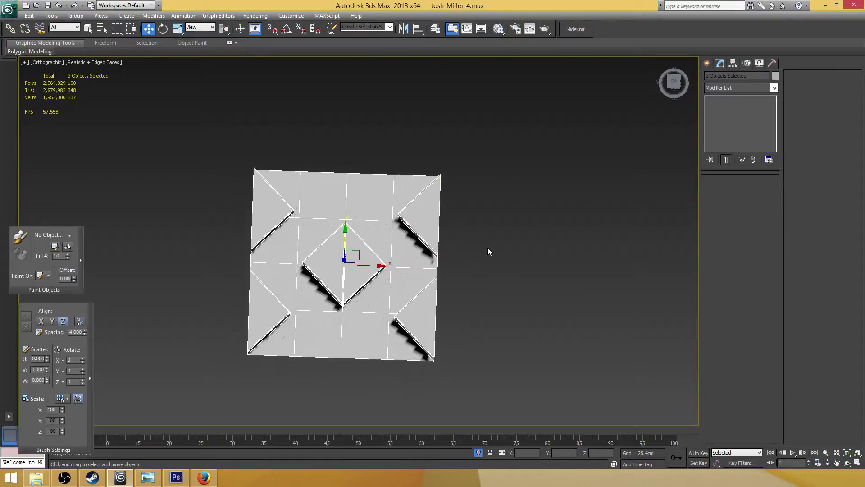
left_click(496, 240)
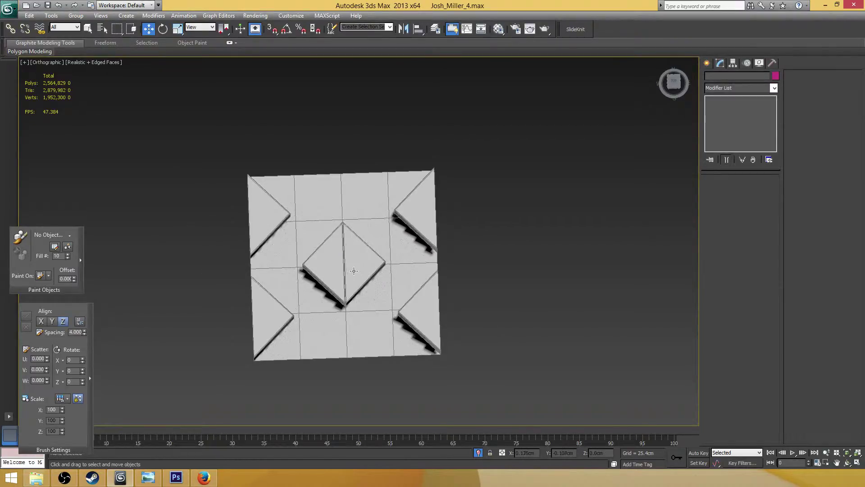
Select the central half and both right-edge triangles of Box003 as elements, ready for uniform scaling.
left_click(354, 270)
scroll(354, 271, "up", 3)
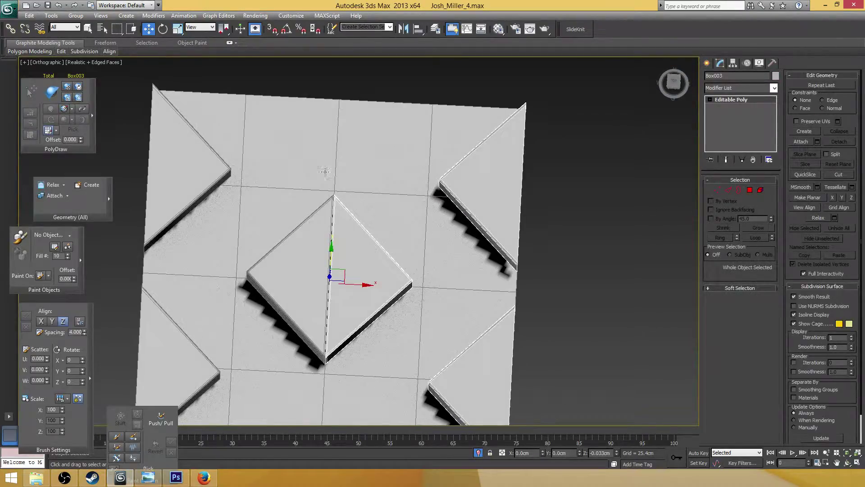
left_click(178, 31)
left_click(761, 190)
left_click(374, 270)
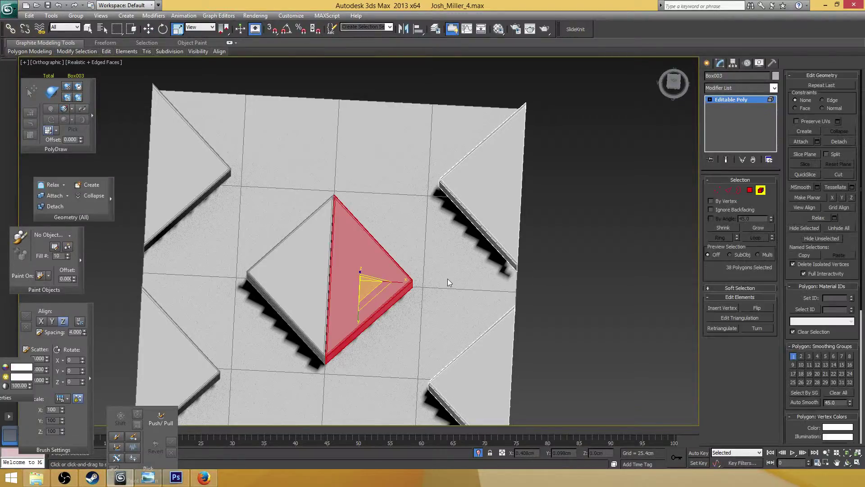
left_click(471, 205, "ctrl")
left_click(485, 347, "ctrl")
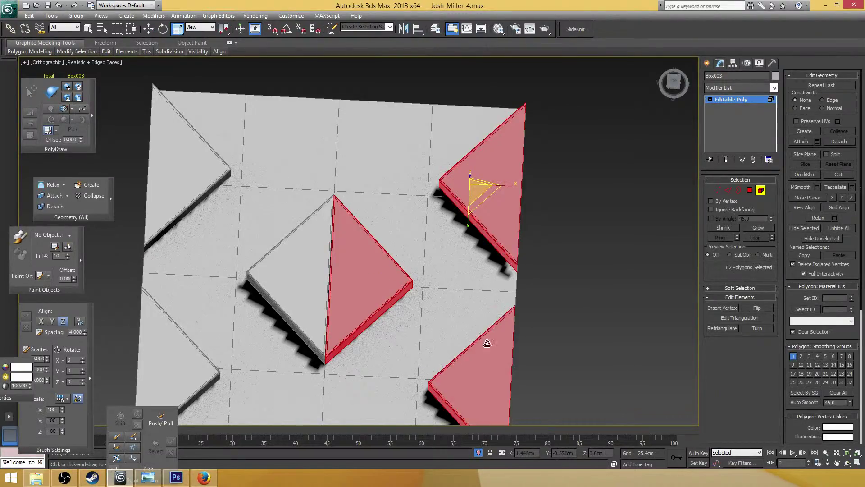
Try scaling the three selected triangle elements up uniformly, and undo the scaling.
scroll(482, 311, "down", 5)
scroll(478, 302, "up", 5)
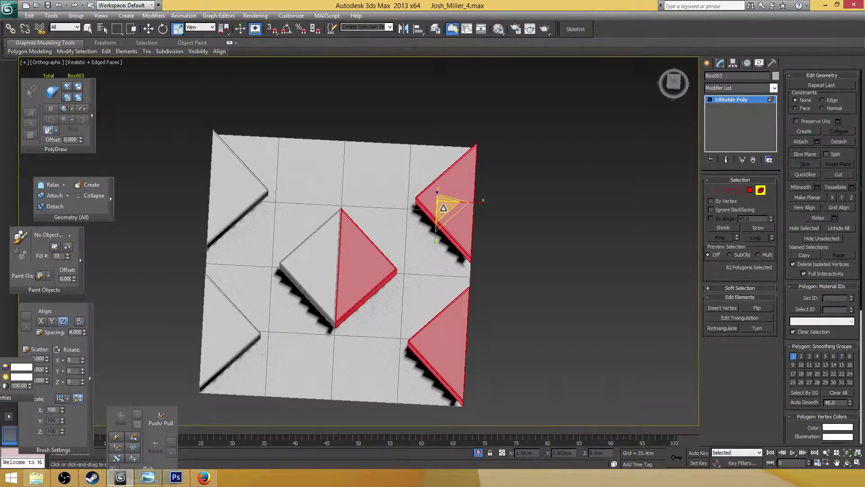
left_click_drag(444, 206, 448, 205)
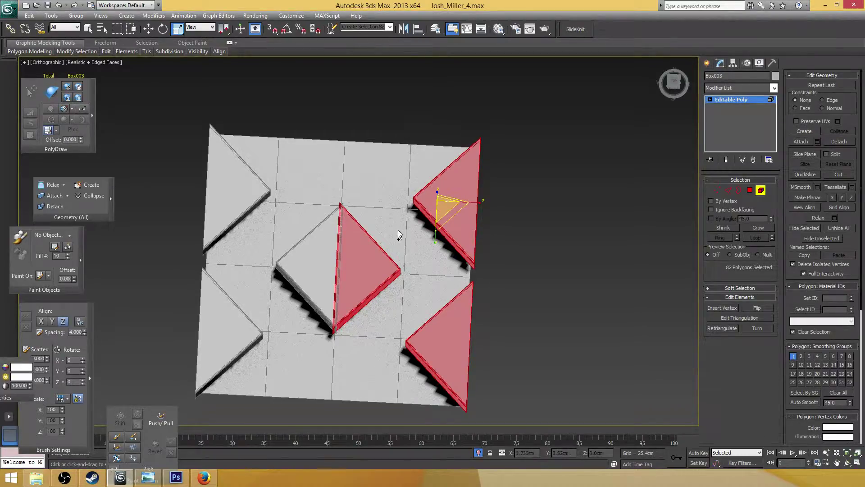
left_click(349, 265)
left_click(446, 189, "ctrl")
left_click(455, 303, "ctrl")
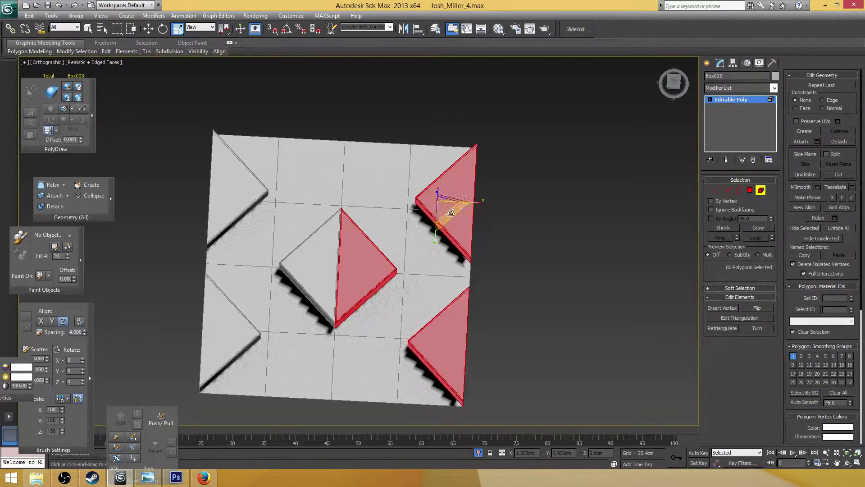
left_click_drag(449, 206, 453, 204)
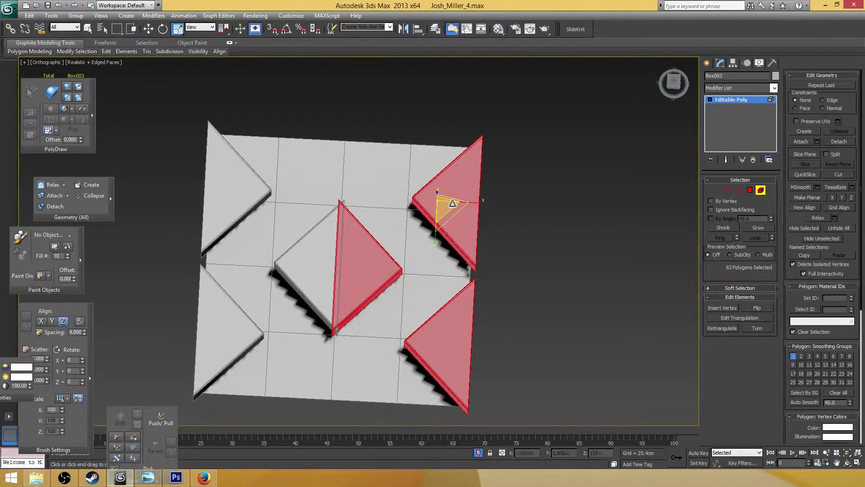
key("ctrl+z")
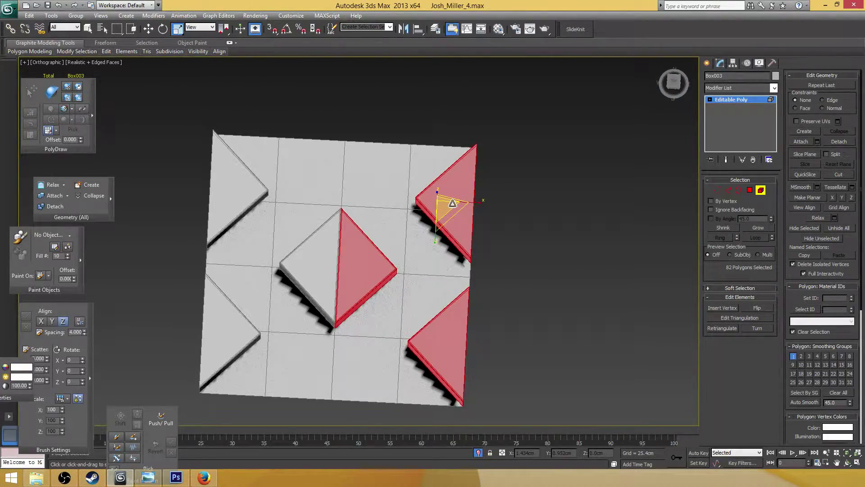
Try scaling only the central triangle element, and undo it.
left_click(365, 272)
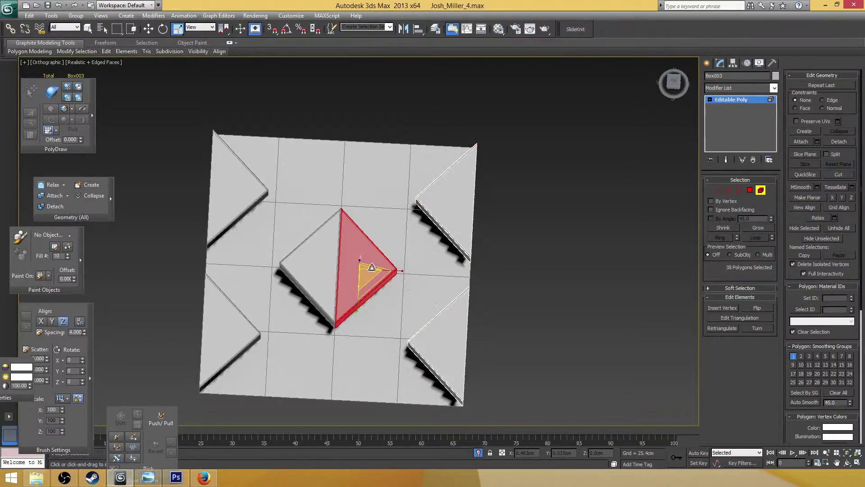
left_click_drag(366, 271, 410, 261)
key("ctrl+z")
Add both right-edge triangles to the selected central element and scale all three up slightly and uniformly.
left_click(452, 231, "ctrl")
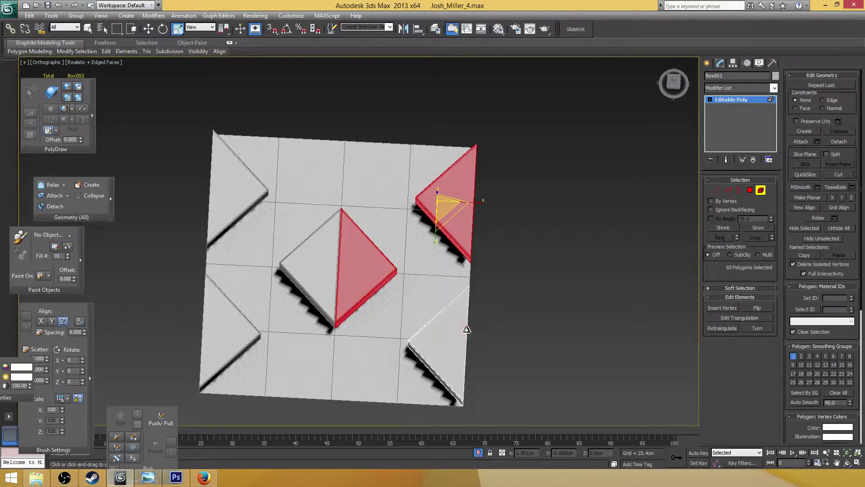
left_click(465, 328, "ctrl")
left_click_drag(443, 210, 448, 201)
Move the central triangle element slightly along X so it meets its mirrored half.
left_click(148, 29)
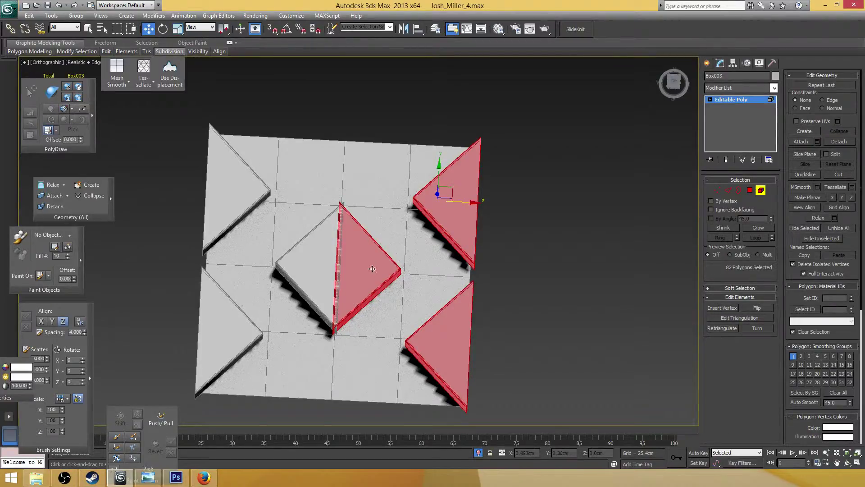
left_click(373, 271)
left_click_drag(397, 270, 397, 270)
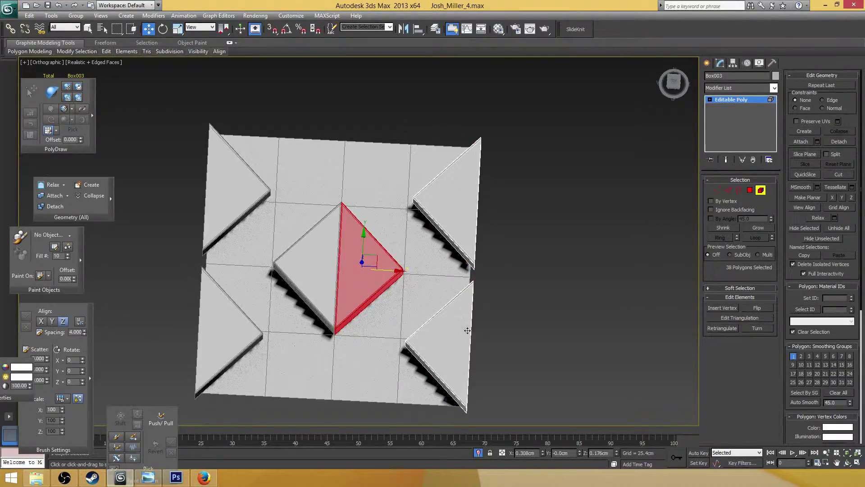
Adjust the lower right-edge triangle element along Y toward the ground plane's lower corner.
left_click(468, 330)
scroll(473, 315, "up", 3)
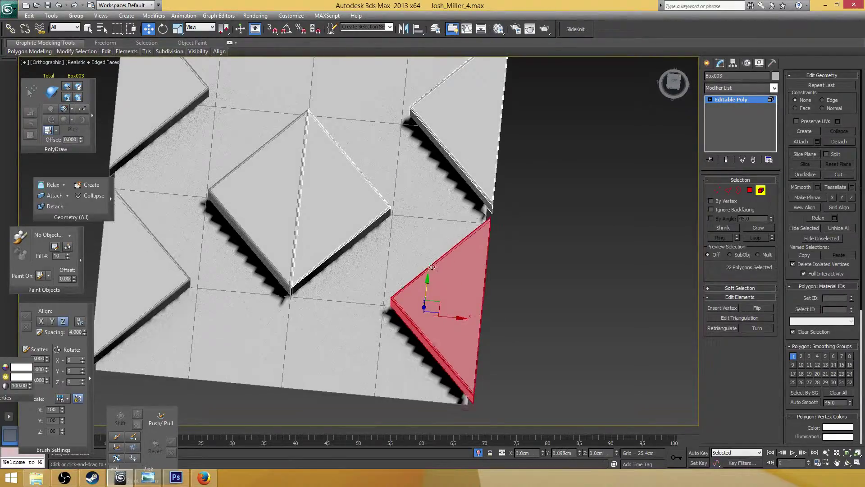
middle_click_drag(504, 291, 451, 288, "alt")
left_click_drag(438, 284, 439, 284)
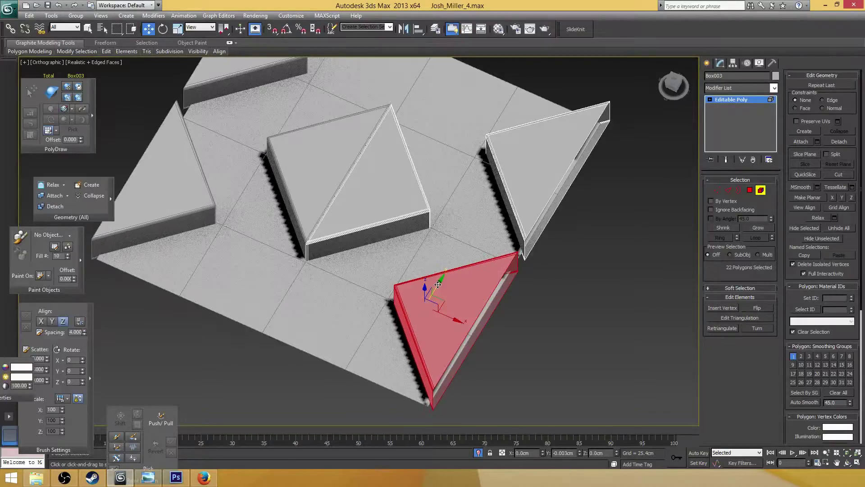
Move the upper right-edge triangle element down along Y to line up with the plane's upper corner.
scroll(438, 284, "down", 4)
scroll(437, 247, "up", 10)
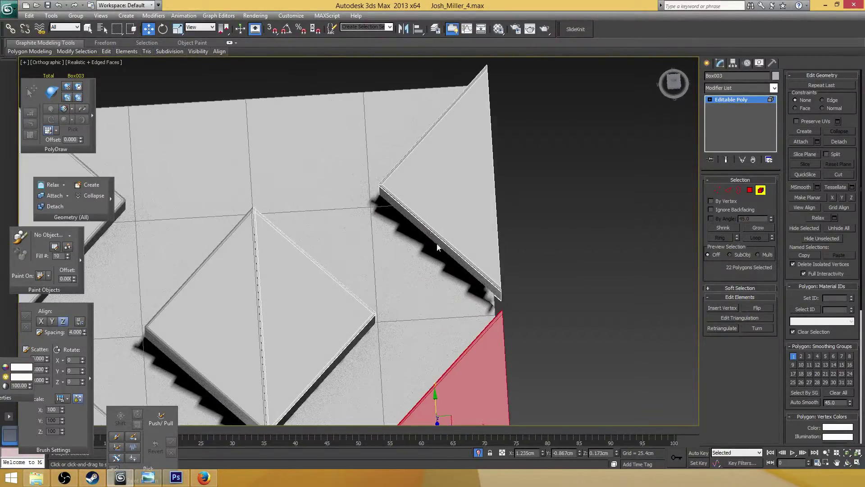
scroll(437, 247, "down", 3)
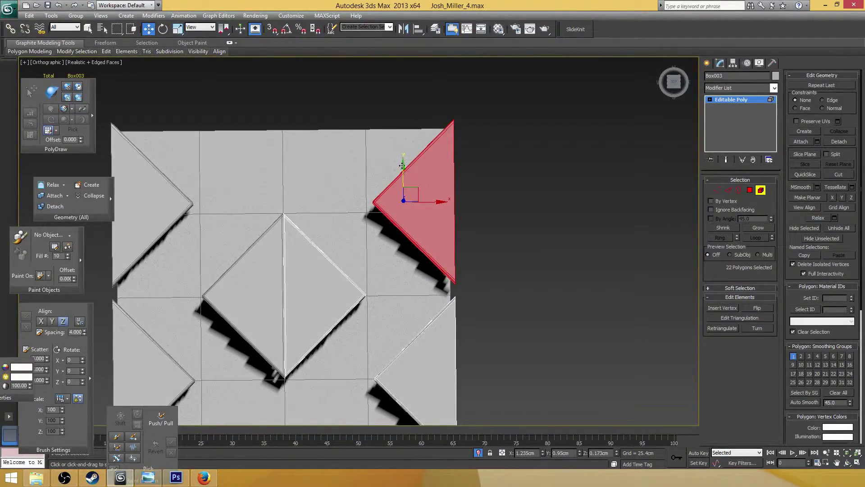
left_click_drag(402, 165, 402, 176)
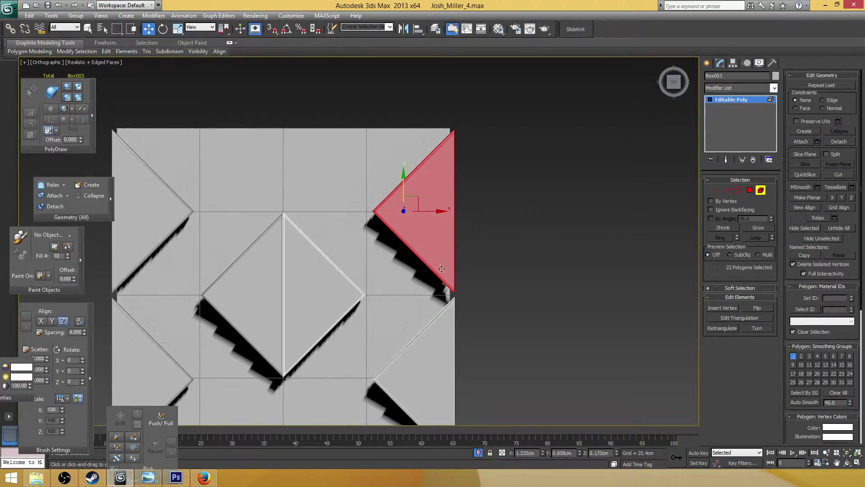
Select both right-edge triangles and move them inward about 0.047 cm along X in the top view, flush with the plane's edge.
left_click(433, 332, "ctrl")
key("t")
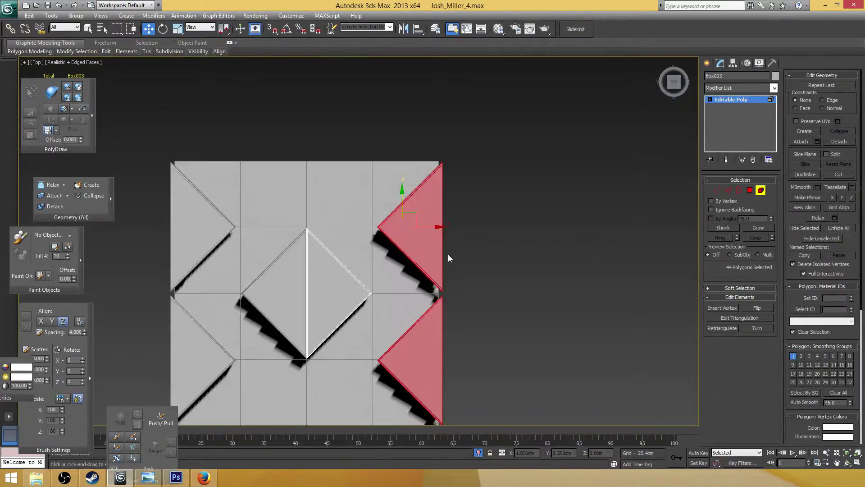
scroll(448, 256, "up", 4)
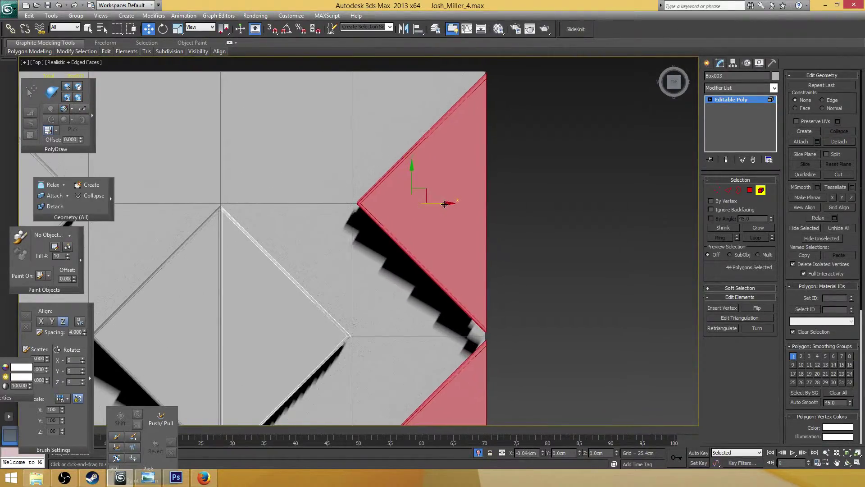
left_click_drag(444, 204, 444, 205)
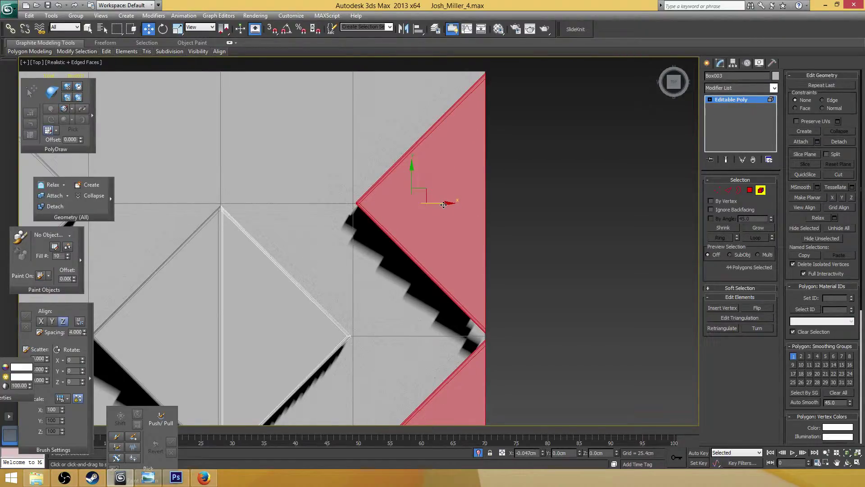
scroll(413, 183, "down", 4)
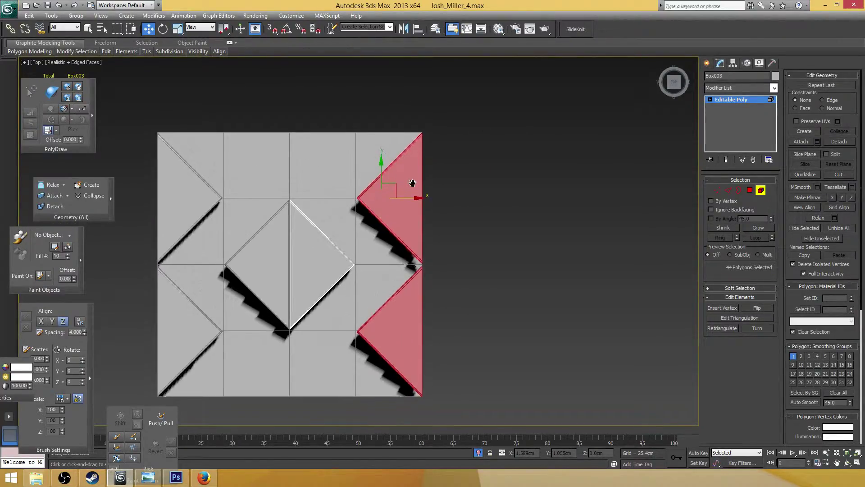
Move the upper right-edge triangle slightly up along Y to 0.867 cm.
left_click(413, 183)
scroll(411, 198, "up", 4)
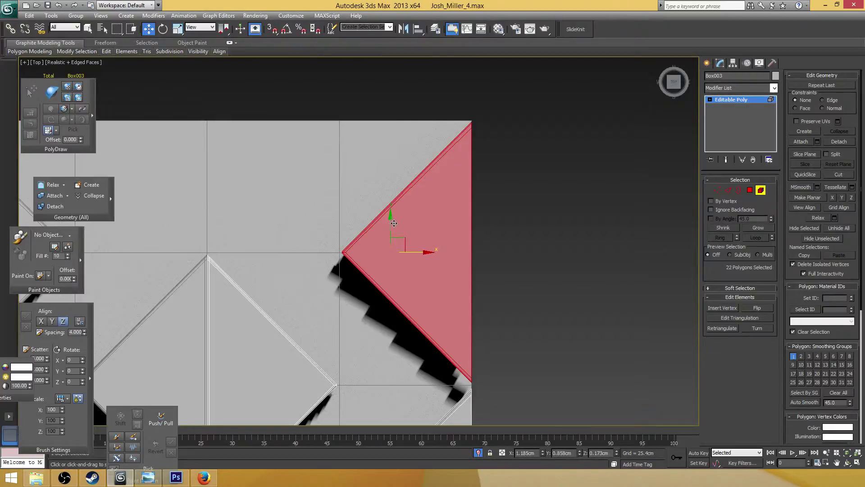
left_click_drag(394, 223, 394, 222)
scroll(427, 197, "down", 4)
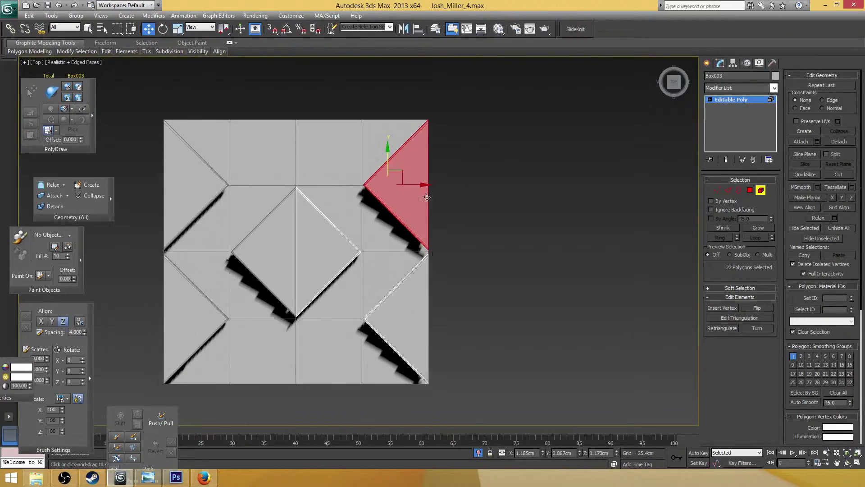
Clear the triangle element selection and leave element editing.
left_click(428, 285)
middle_click_drag(428, 284, 444, 243)
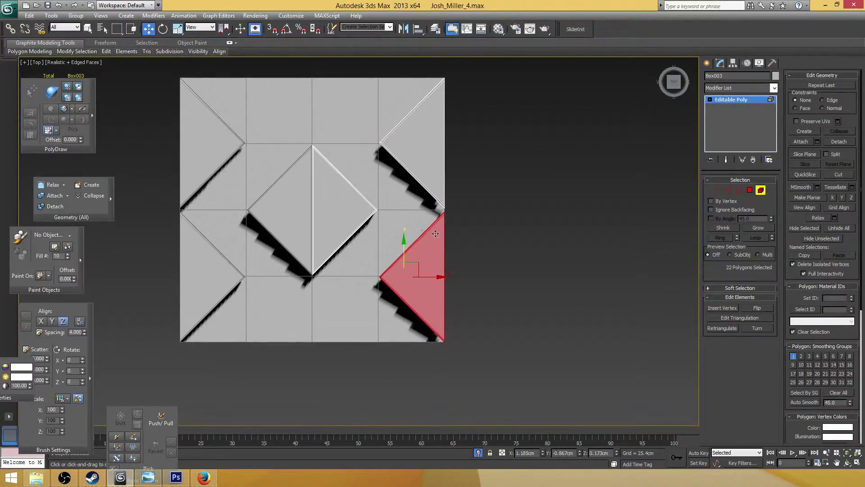
left_click(342, 194)
key("ctrl+d")
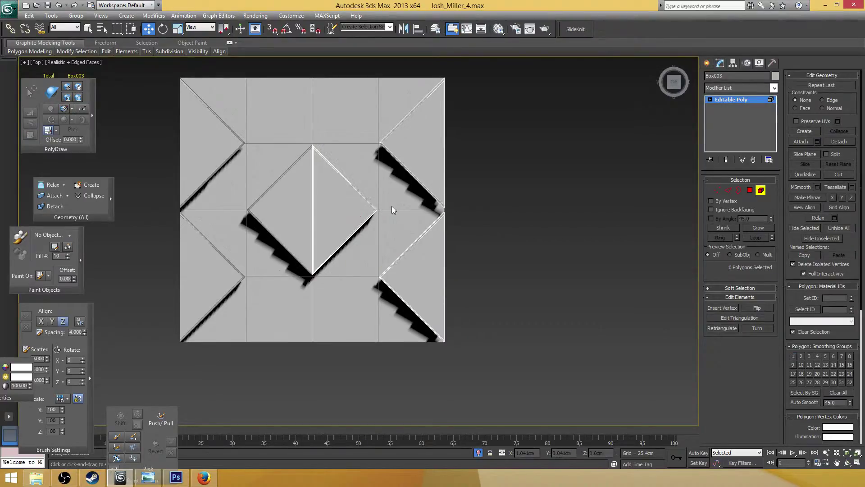
left_click(761, 190)
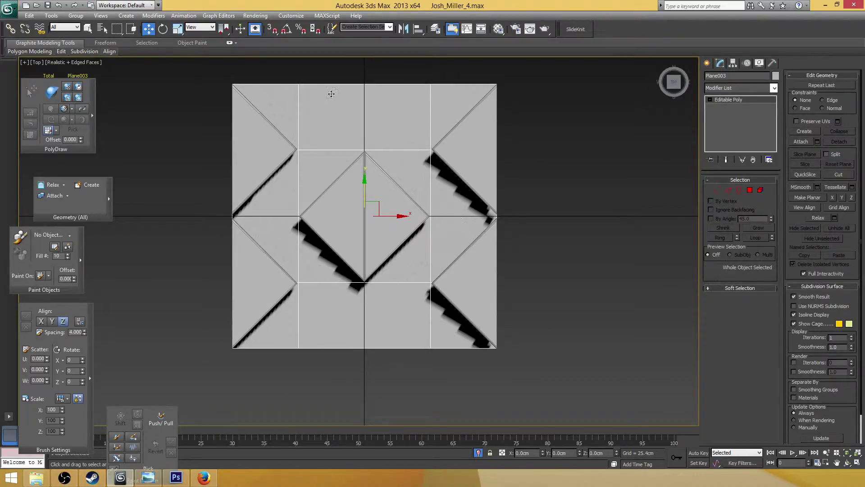
Scale the ground plane down uniformly inside the outer triangles and reselect the right-hand triangle object.
key("r")
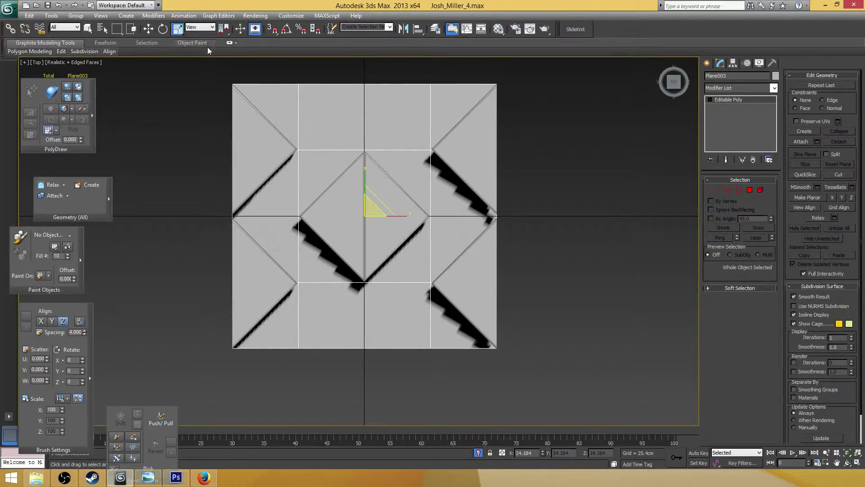
mouse_move(366, 215)
left_mouse_down()
mouse_move(377, 209)
mouse_move(364, 209)
mouse_move(371, 215)
left_mouse_up()
key("w")
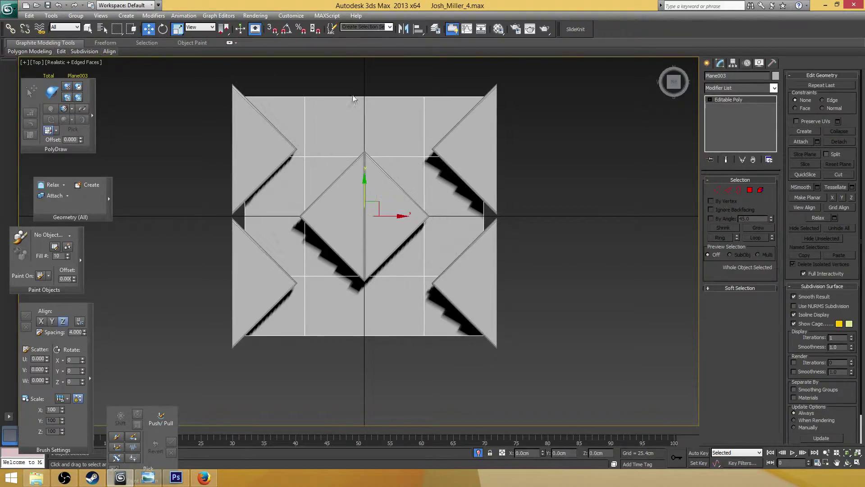
left_click(482, 139)
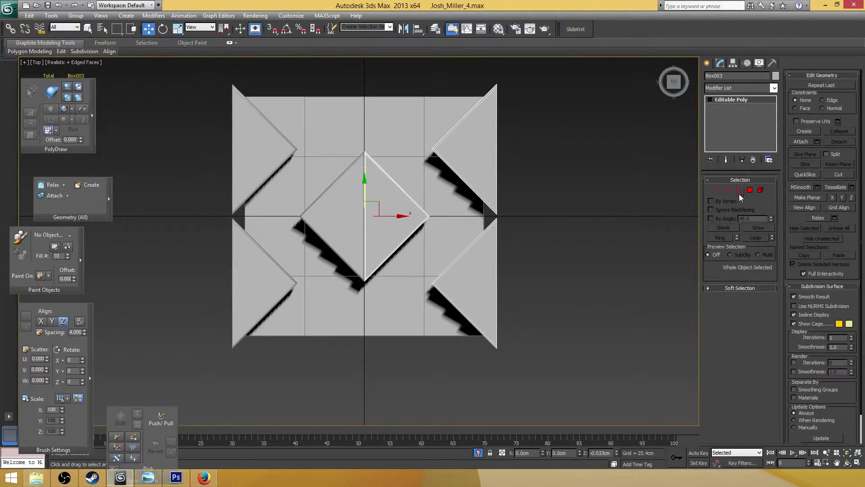
Select both right-edge triangle elements and the right half of the centre diamond, and scale them down uniformly about their own centres.
left_click(761, 190)
left_click(478, 149)
scroll(542, 146, "up", 3)
middle_click_drag(543, 146, 520, 187)
left_click_drag(512, 157, 496, 159)
scroll(489, 163, "down", 4)
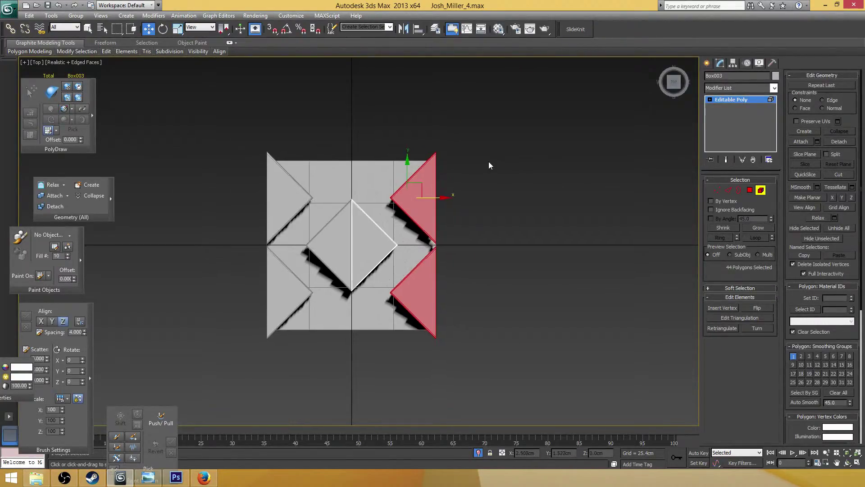
scroll(489, 163, "up", 2)
left_click(381, 221, "ctrl")
key("r")
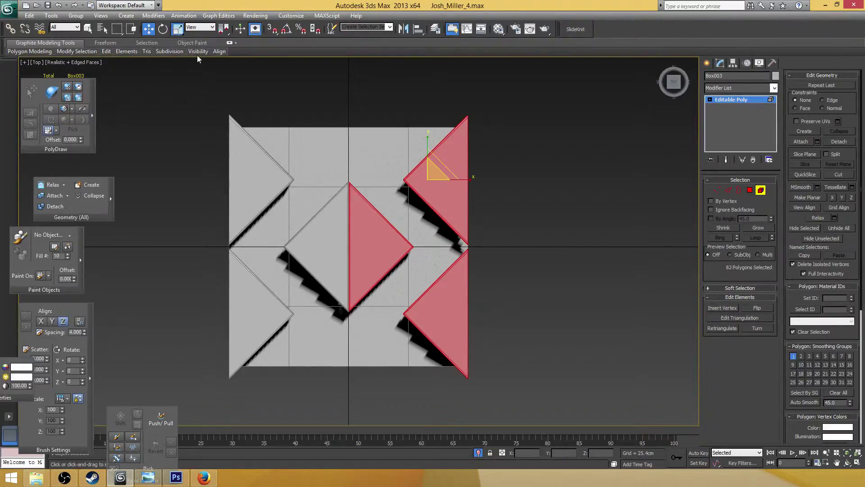
middle_click_drag(425, 188, 429, 179)
left_click_drag(433, 165, 429, 164)
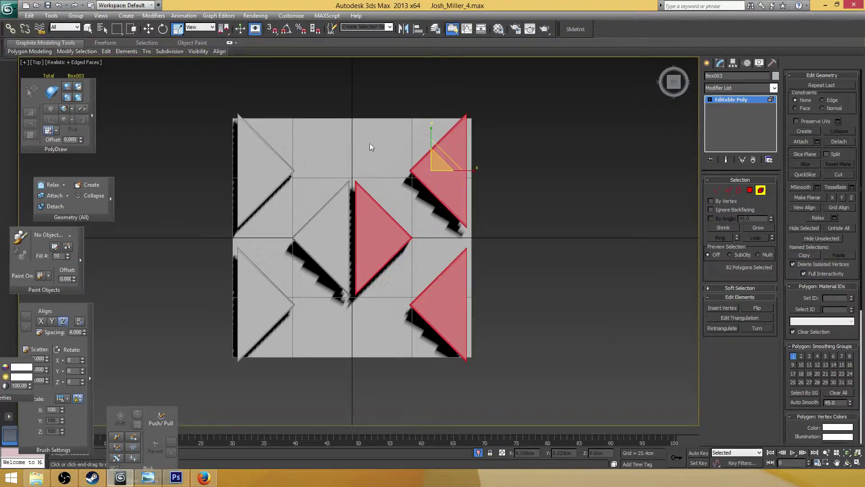
Move both right-edge triangles outward along X until they sit flush with the ground plane's edge.
key("w")
scroll(488, 192, "up", 3)
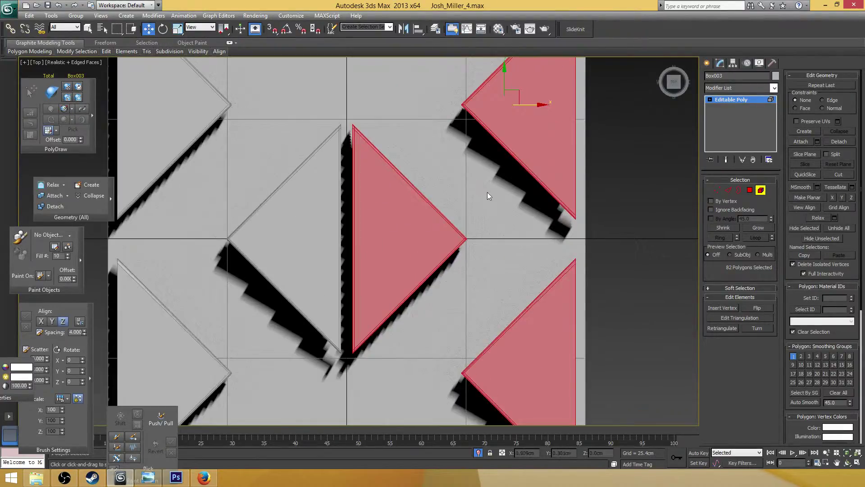
left_click(494, 184)
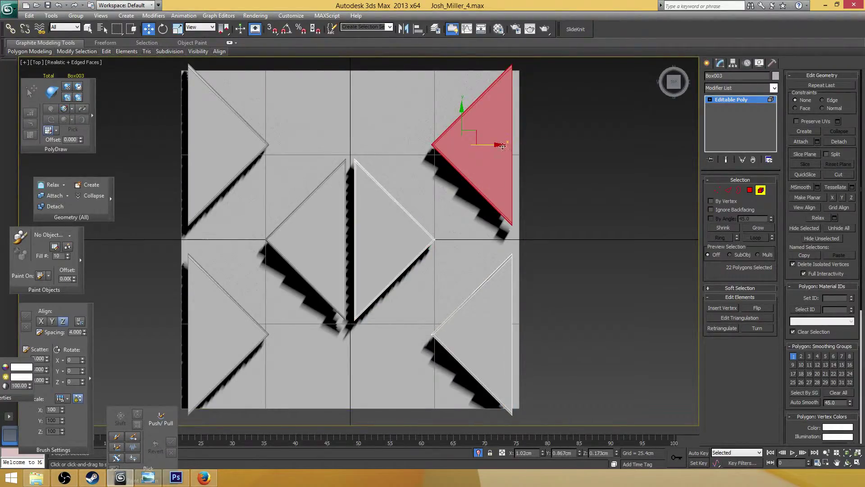
left_click(500, 310, "ctrl")
scroll(505, 280, "down", 4)
scroll(482, 216, "up", 4)
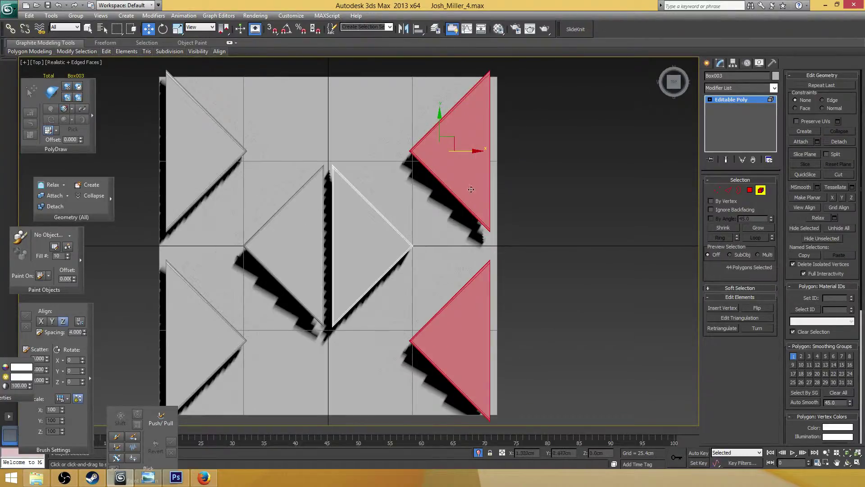
left_click_drag(476, 151, 484, 151)
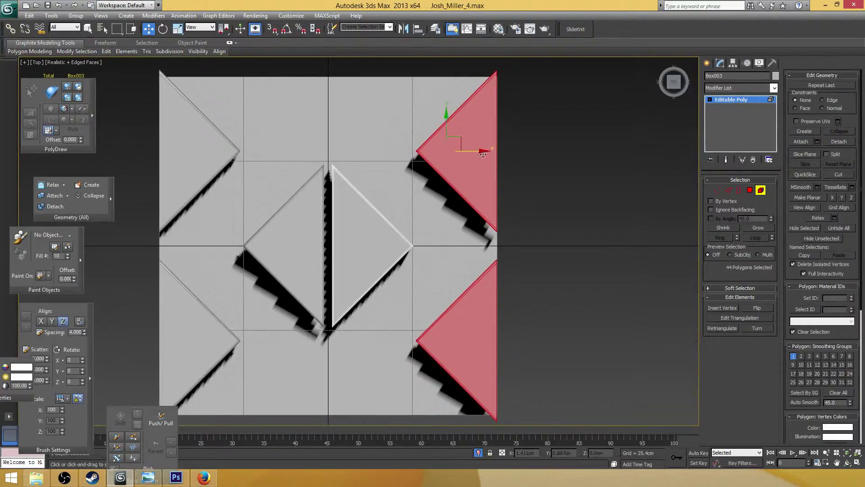
Move the upper right-edge triangle down about 0.058 cm along Y so its tip meets the plane's corner.
scroll(479, 206, "down", 2)
scroll(479, 202, "up", 2)
left_click(547, 179)
left_click(486, 205)
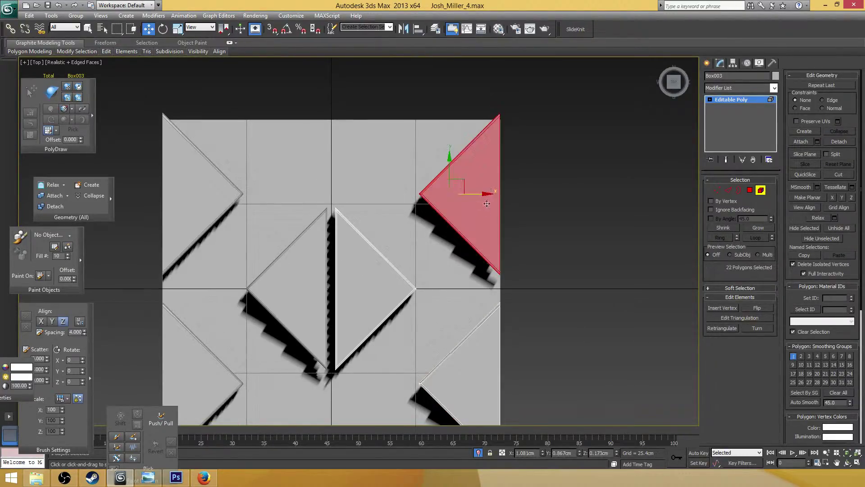
left_click_drag(450, 161, 448, 166)
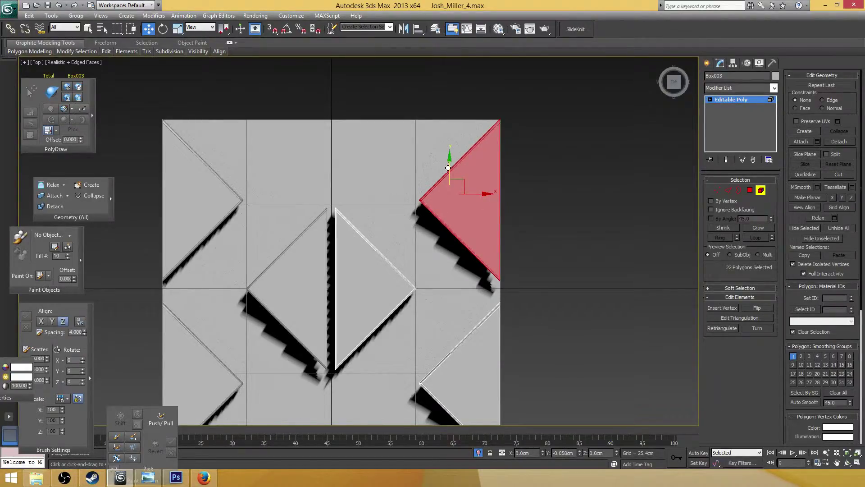
Move the lower right-edge triangle up along Y so its tip meets the plane's lower corner.
middle_click_drag(448, 167, 448, 111)
left_click_drag(448, 110, 449, 289)
middle_click_drag(448, 288, 448, 250)
left_click_drag(448, 250, 455, 248)
Move the right half of the centre diamond along X against the left half to close the gap.
middle_click_drag(415, 237, 474, 271)
left_click(449, 241)
left_click_drag(458, 230, 454, 229)
scroll(454, 229, "down", 2)
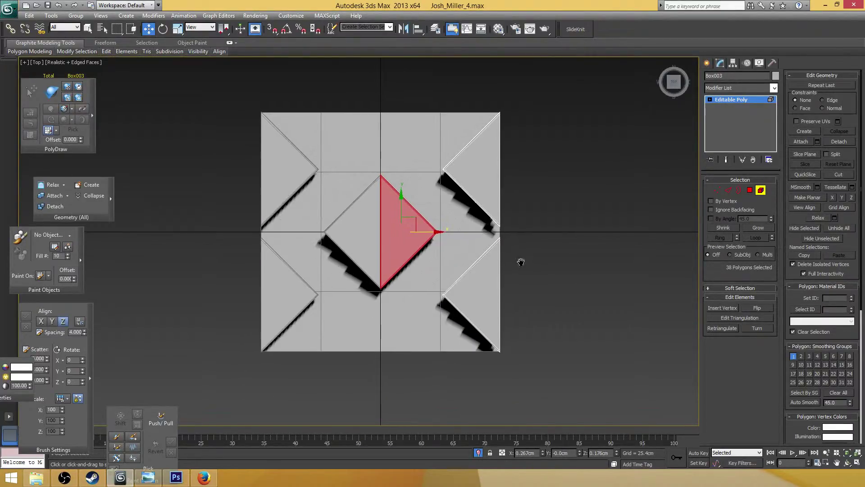
Leave element editing and select both the right-hand and left-hand triangle objects.
key("4")
left_click(521, 209)
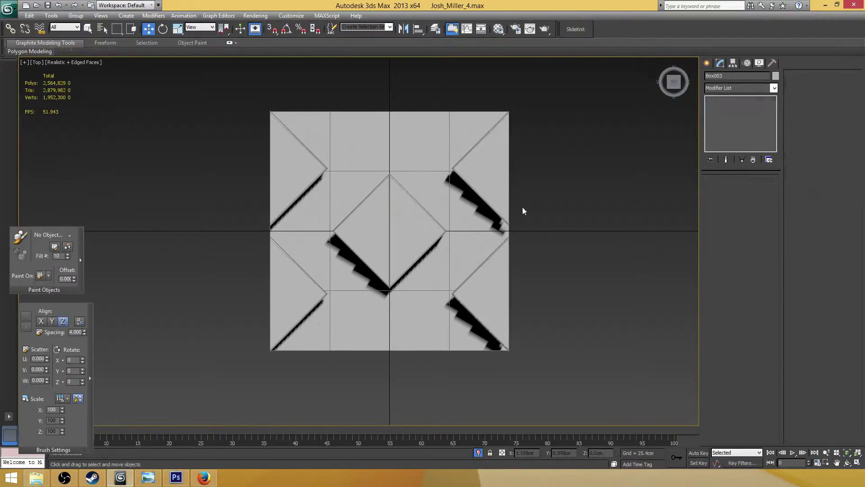
left_click(416, 232)
key("ctrl+a")
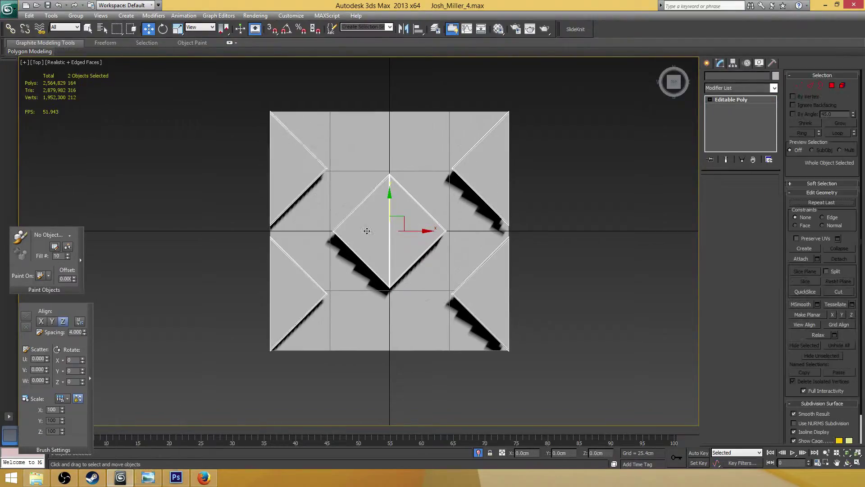
middle_click_drag(416, 232, 346, 232)
scroll(424, 238, "down", 2)
Duplicate both triangle objects as instances one tile width along X, edge to edge with the originals.
left_click_drag(425, 239, 424, 239, "shift")
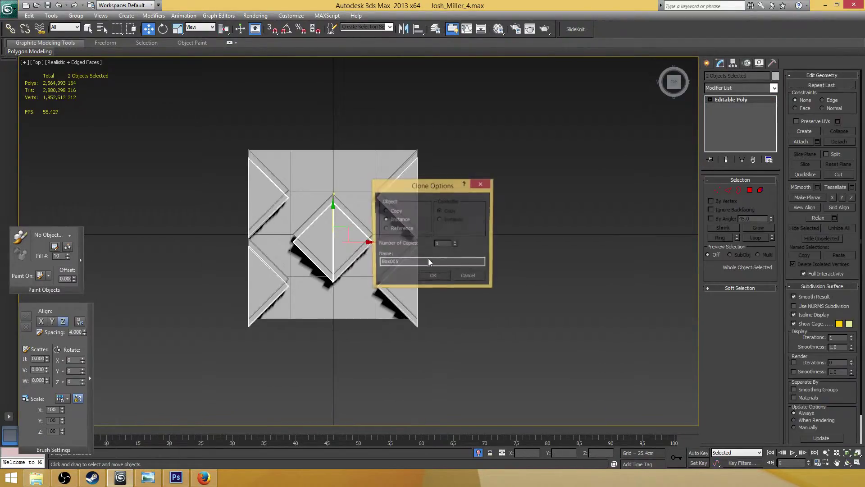
left_click(471, 276)
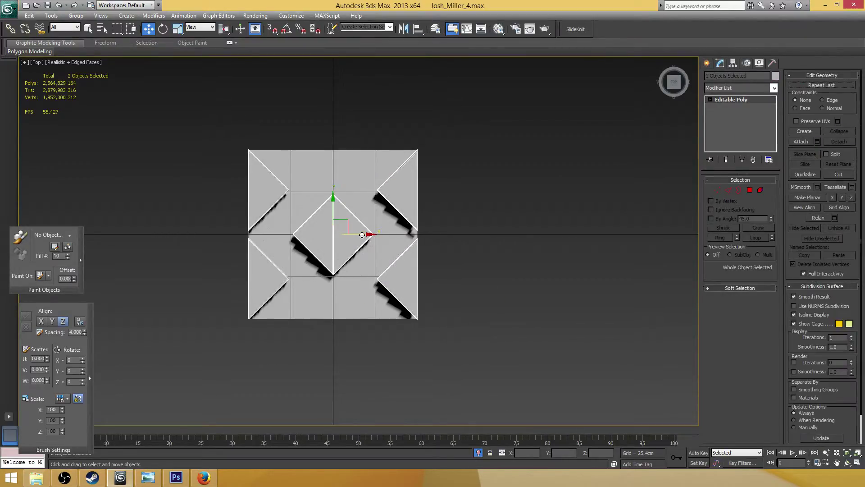
mouse_move(362, 235)
left_mouse_down("shift")
mouse_move(541, 235)
mouse_move(533, 235)
left_mouse_up("shift")
left_click(437, 275)
middle_click_drag(503, 277, 422, 278)
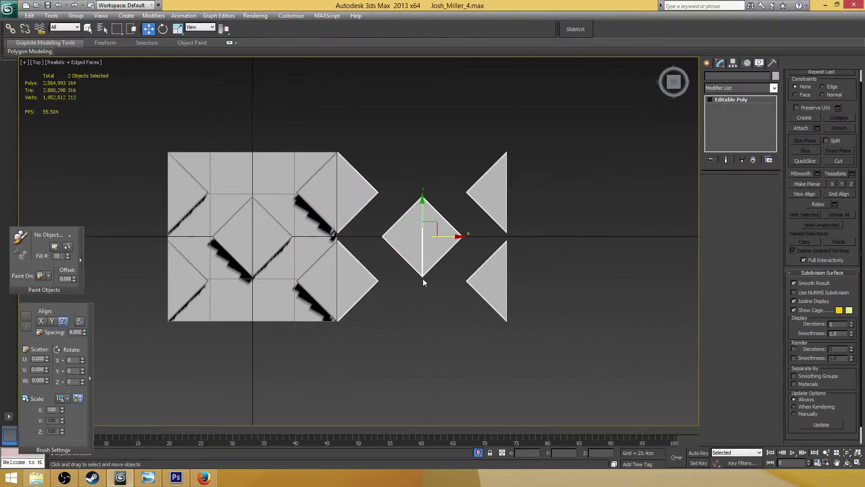
Add two more sets of triangle instances along X, each one tile width beyond the previous set.
scroll(349, 243, "down", 2)
middle_click_drag(349, 244, 388, 255)
mouse_move(383, 262)
left_mouse_down("shift")
mouse_move(467, 253)
mouse_move(524, 264)
mouse_move(507, 267)
left_mouse_up("shift")
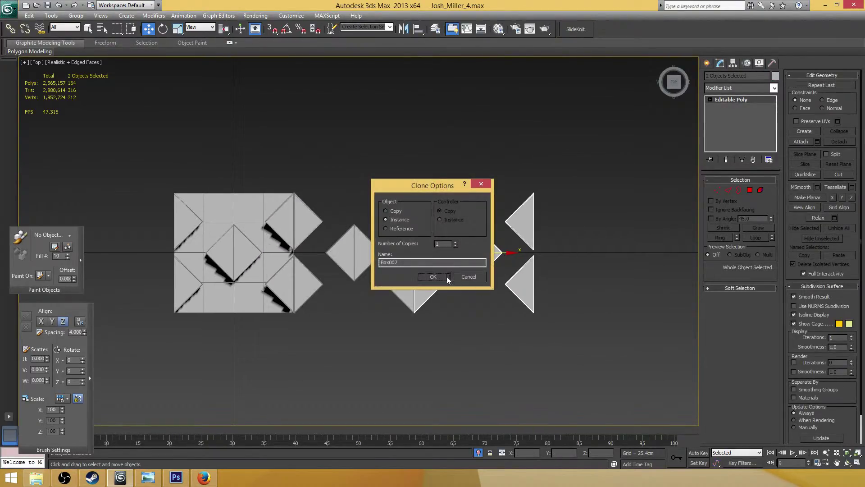
left_click(434, 277)
middle_click_drag(508, 253, 442, 262)
left_click_drag(437, 262, 557, 274, "shift")
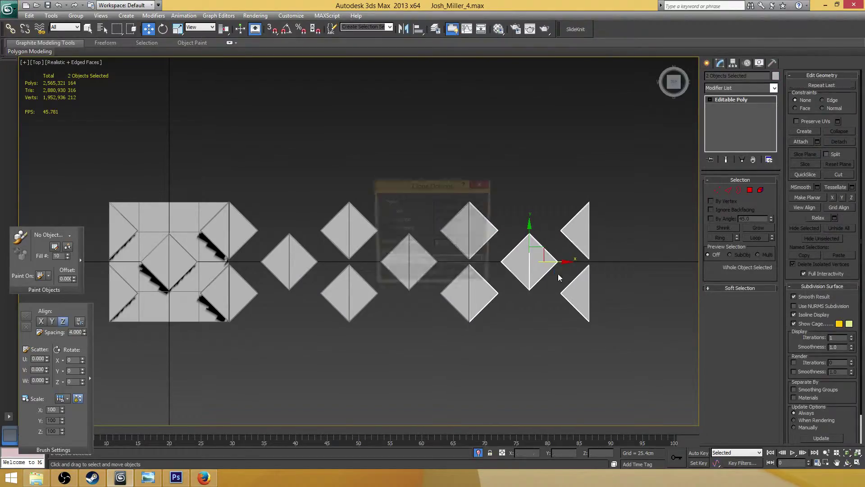
left_click(445, 276)
Select all the duplicated triangle instances beside the original tile and delete them.
scroll(541, 315, "down", 3)
left_click(568, 272)
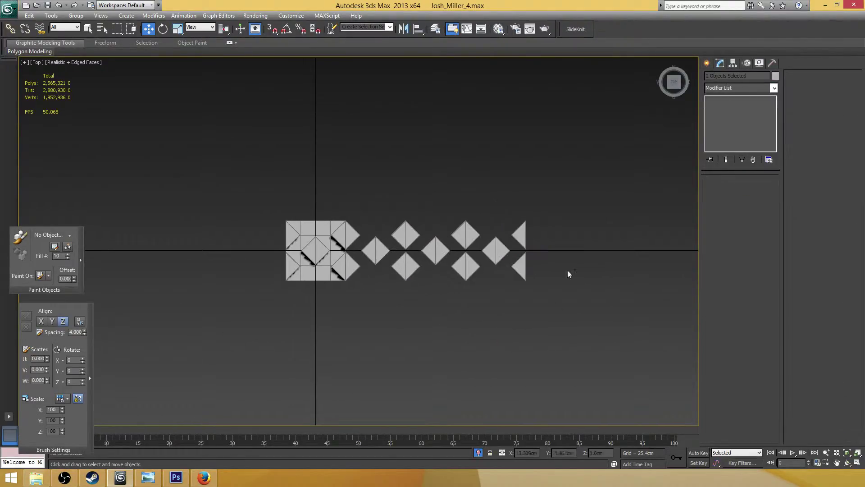
left_click_drag(591, 196, 376, 333)
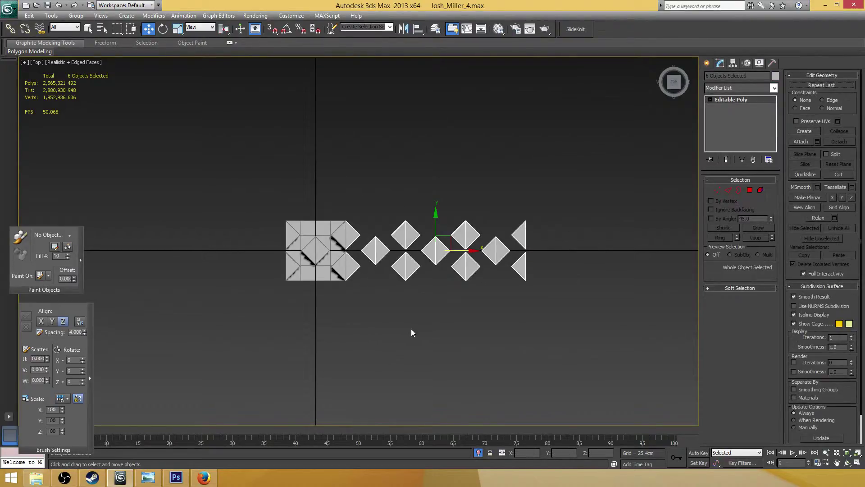
key("Delete")
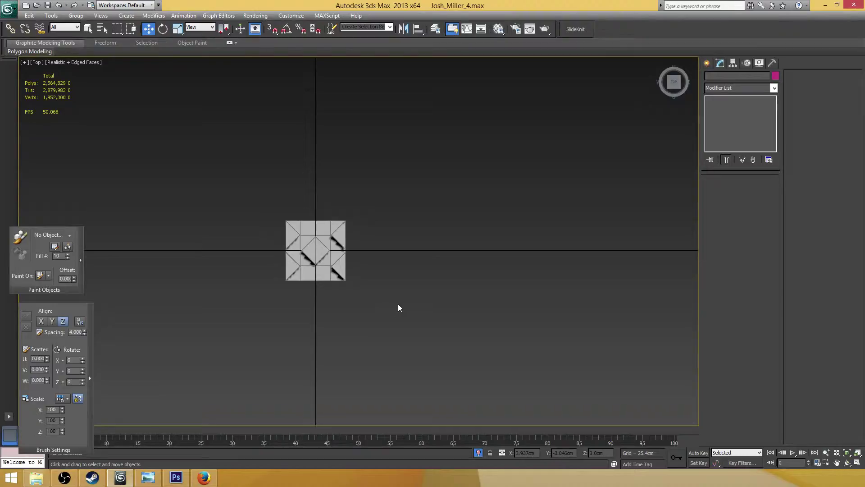
scroll(311, 251, "up", 4)
left_click(350, 244)
scroll(350, 244, "up", 3)
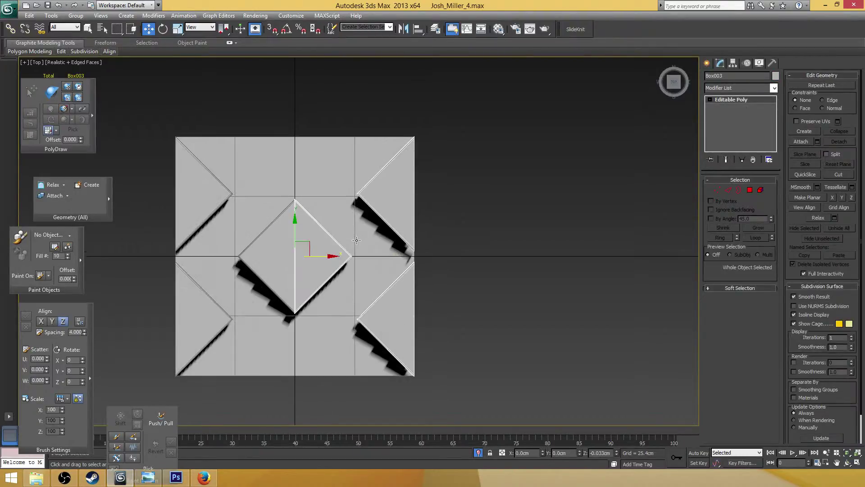
left_click(283, 261)
scroll(316, 247, "up", 3)
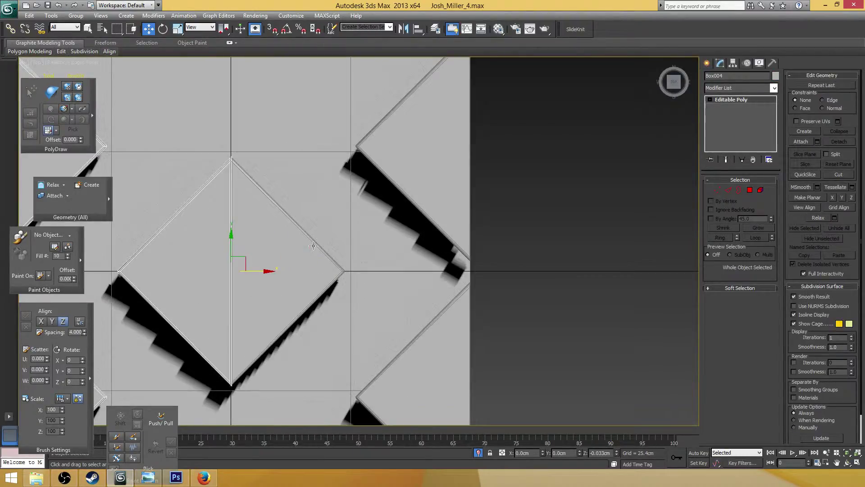
left_click(448, 178)
middle_click_drag(448, 177, 356, 255, "alt")
scroll(453, 187, "down", 5)
scroll(356, 255, "up", 2)
mouse_move(349, 255)
left_mouse_down("shift")
mouse_move(471, 256)
mouse_move(446, 257)
left_mouse_up("shift")
left_click(469, 277)
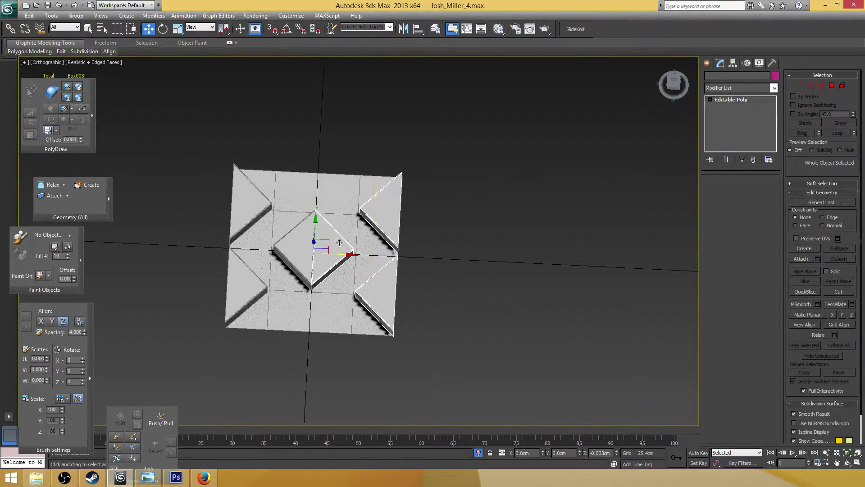
Duplicate both triangle objects one tile width along X to check the tiling, and delete the duplicates.
key("7")
scroll(282, 235, "down", 2)
scroll(283, 235, "up", 2)
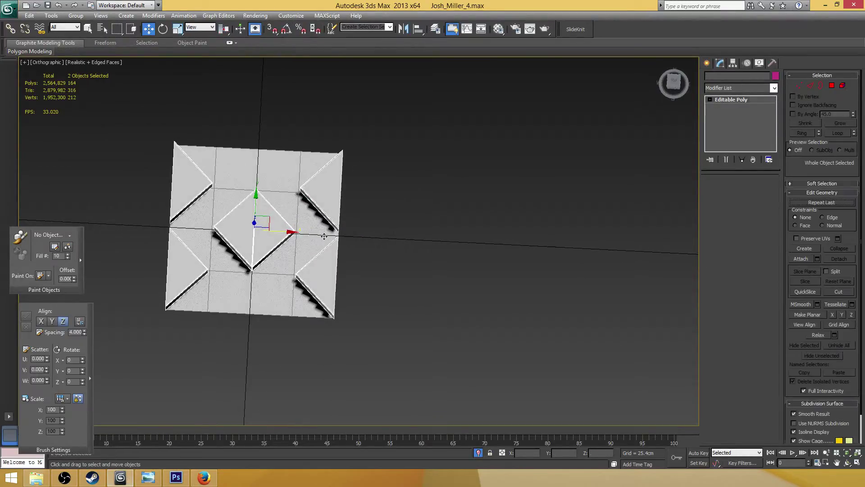
mouse_move(282, 234)
left_mouse_down("shift")
mouse_move(466, 252)
mouse_move(444, 261)
left_mouse_up("shift")
key("Return")
scroll(407, 267, "down", 4)
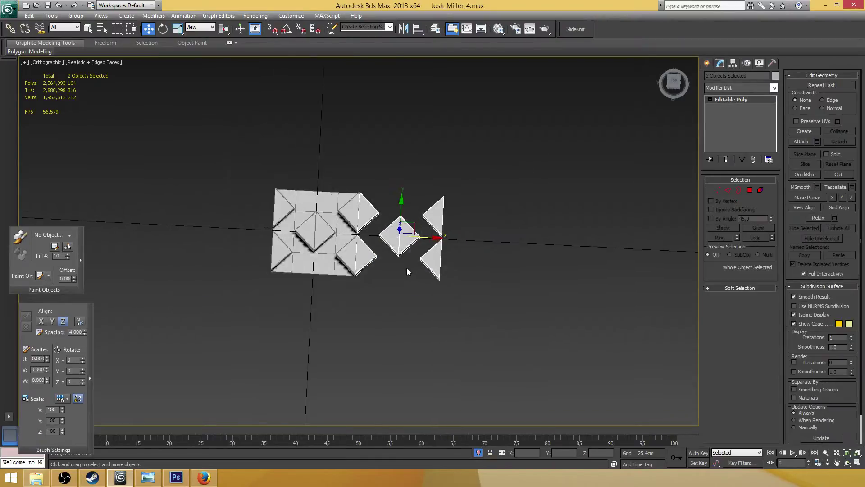
key("Delete")
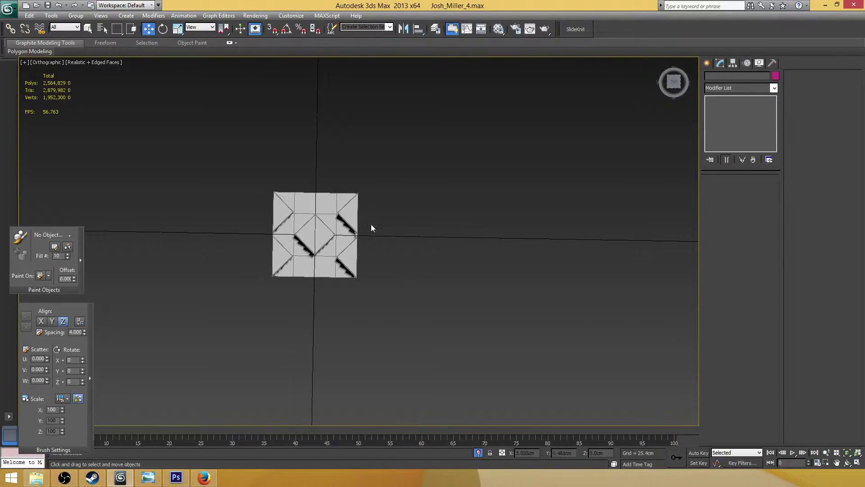
Select the right-hand triangle object and convert it to an Editable Poly.
left_click(358, 216)
scroll(409, 230, "up", 3)
left_click(409, 228)
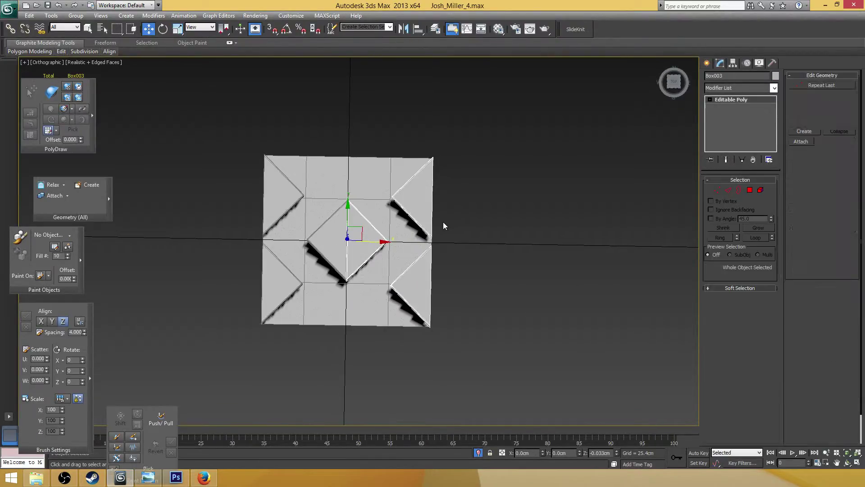
right_click(735, 100)
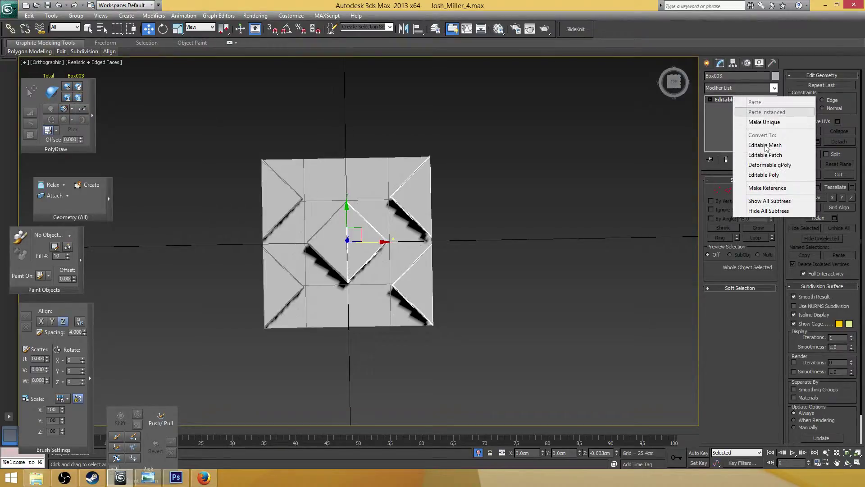
left_click(764, 174)
Attach the left-hand triangle object to the right-hand one to form a single Editable Poly.
left_click(559, 193)
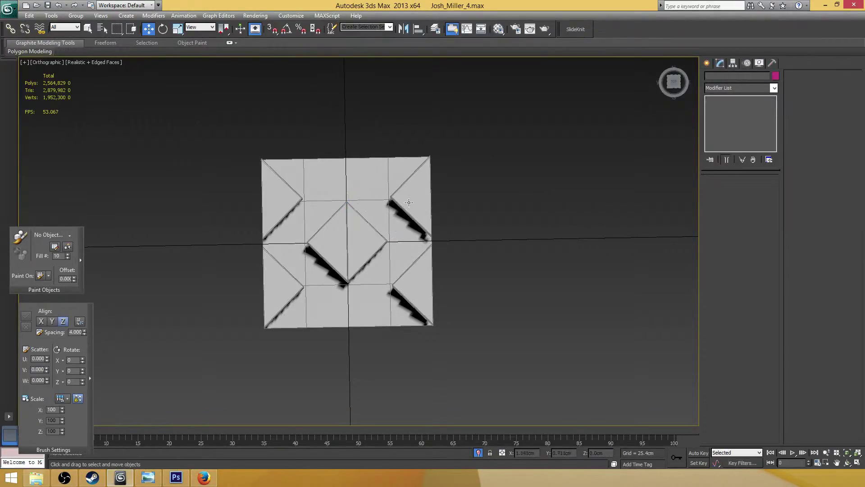
left_click(430, 201)
middle_click_drag(430, 201, 494, 196)
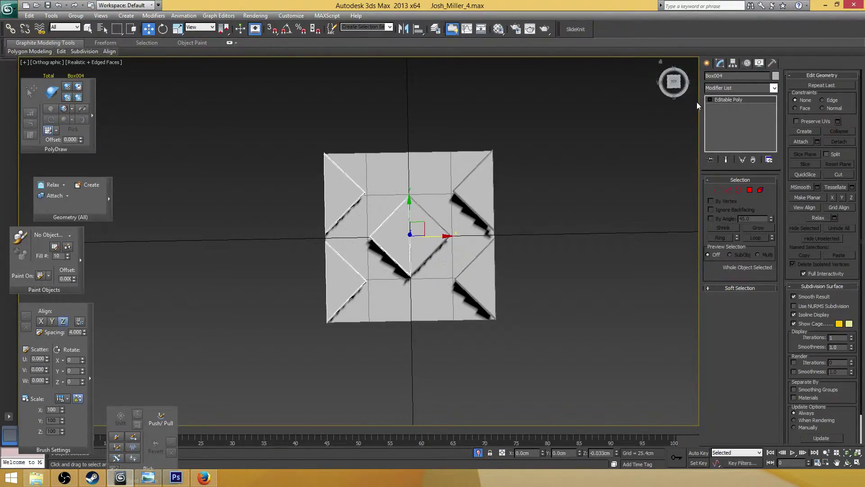
left_click(750, 190)
left_click(473, 190)
scroll(473, 190, "up", 3)
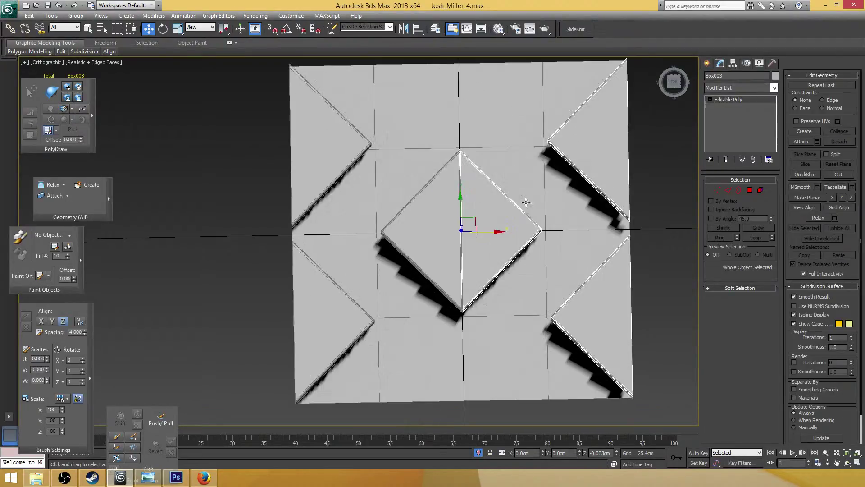
middle_click_drag(567, 207, 482, 199)
left_click(761, 190)
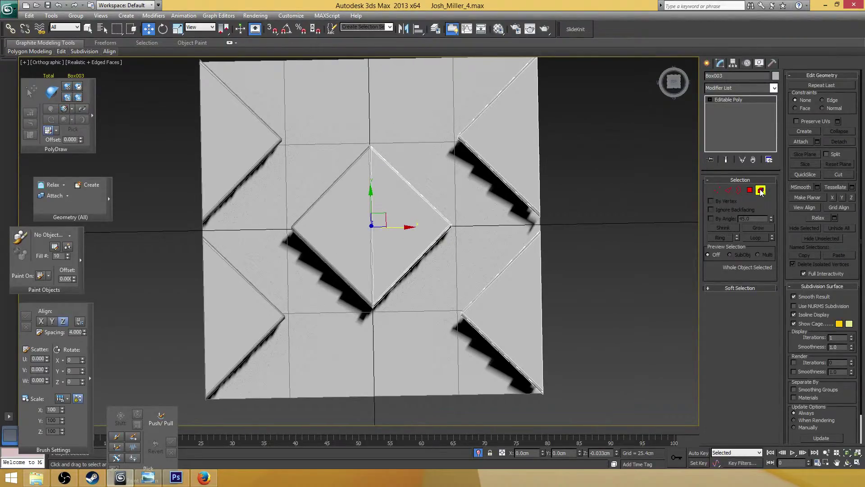
left_click(801, 142)
right_click(317, 215)
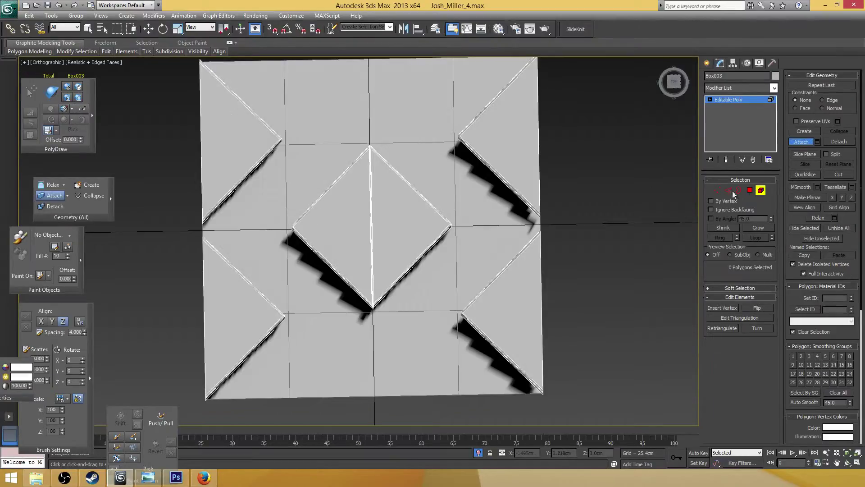
Leave sub-object editing with nothing selected, save the scene and switch to Firefox.
left_click(717, 190)
key("w")
middle_click_drag(581, 234, 596, 216)
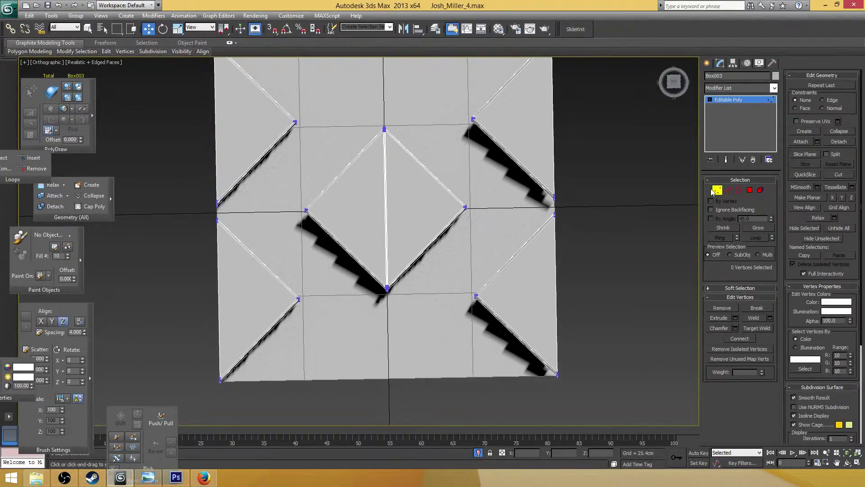
left_click(717, 190)
middle_click_drag(642, 201, 640, 193)
left_click(630, 197)
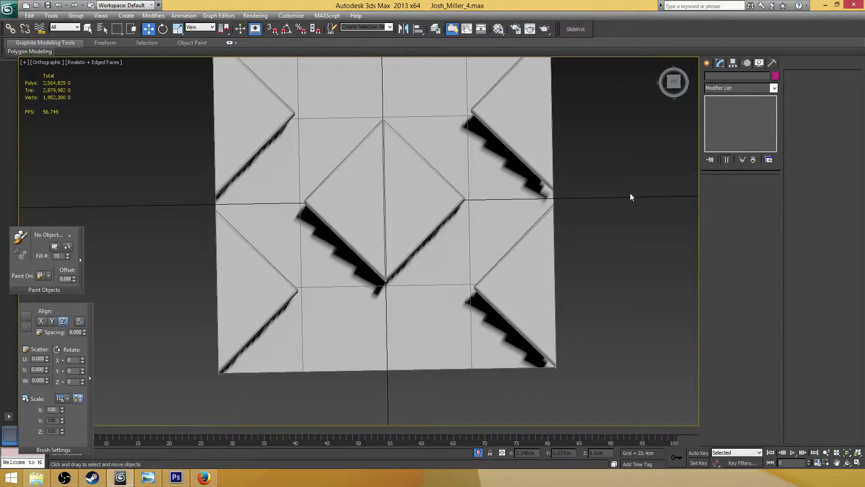
key("ctrl+s")
left_click(204, 477)
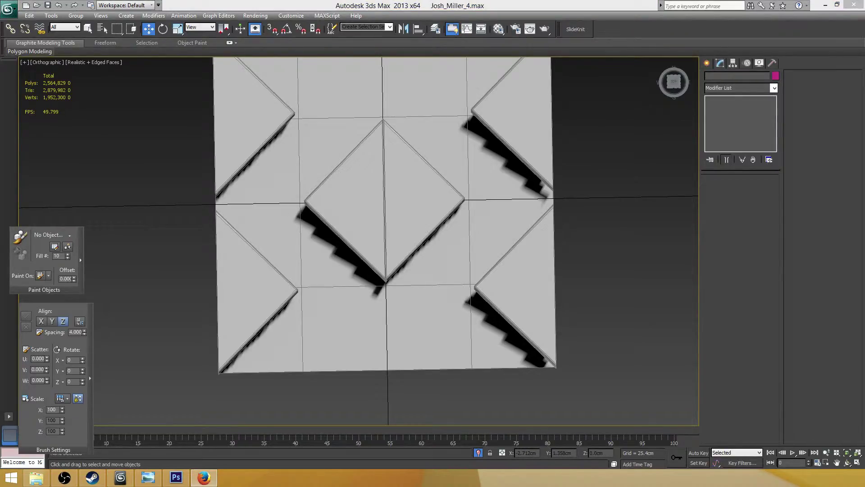